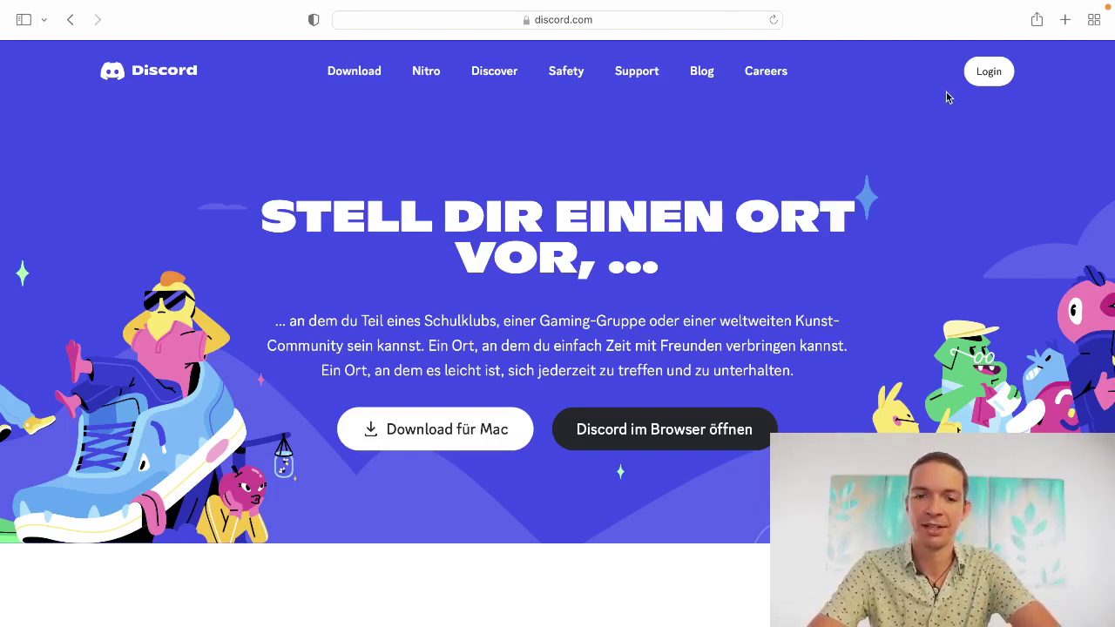
click(988, 74)
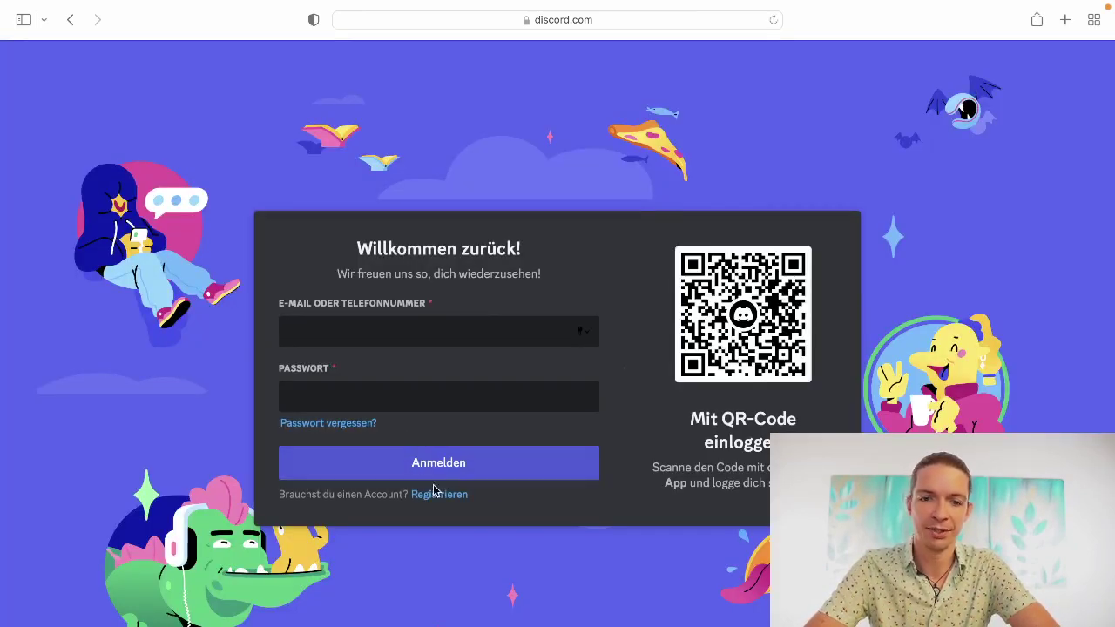
click(440, 496)
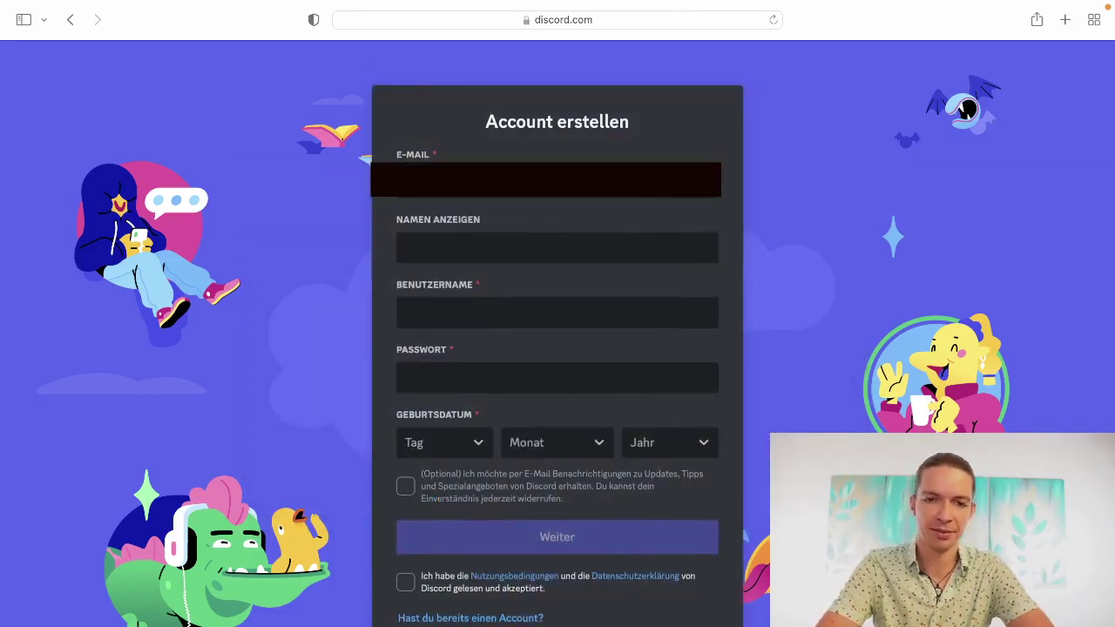
key(Tab)
text(Michael)
key(Tab)
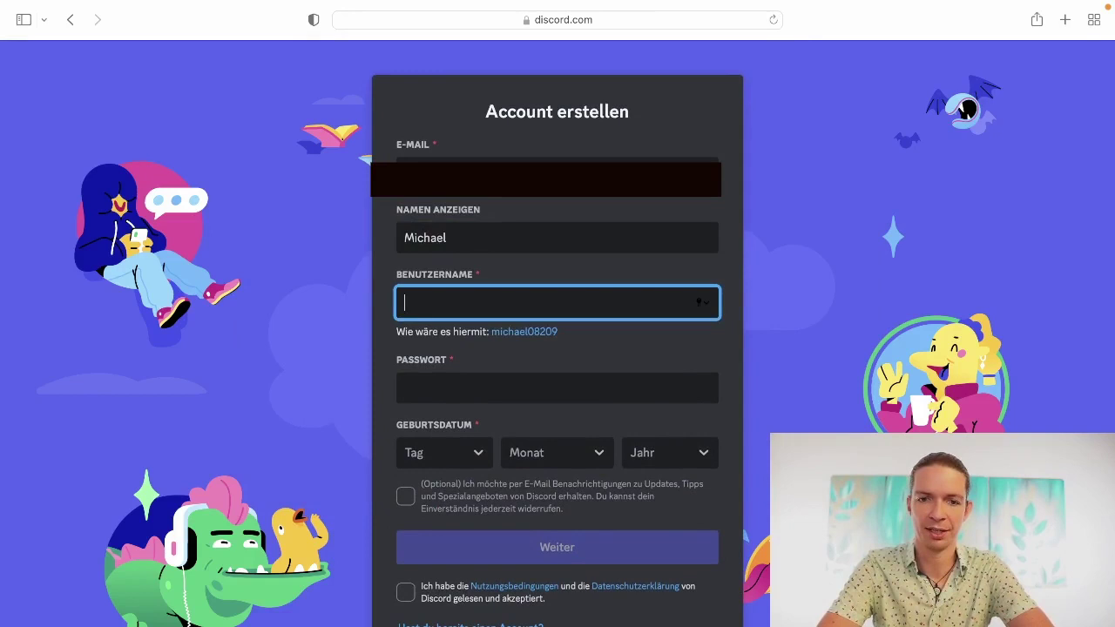
text(lipstickai)
Step: Enter the account password and birth date, accept the terms, and submit the registration
click(495, 396)
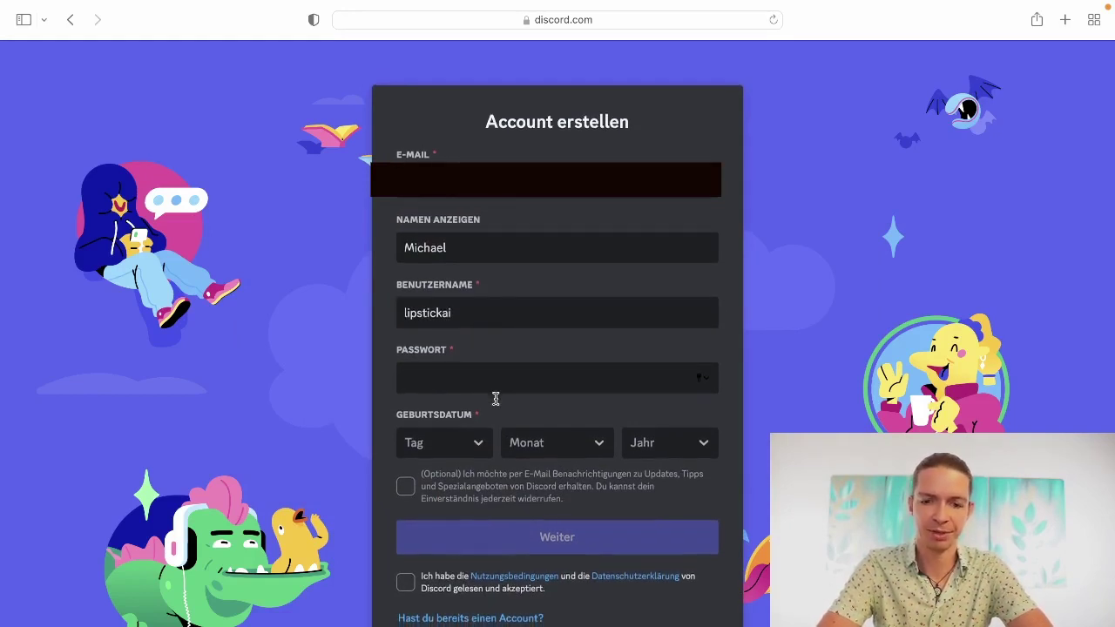
text(*********)
key(Tab)
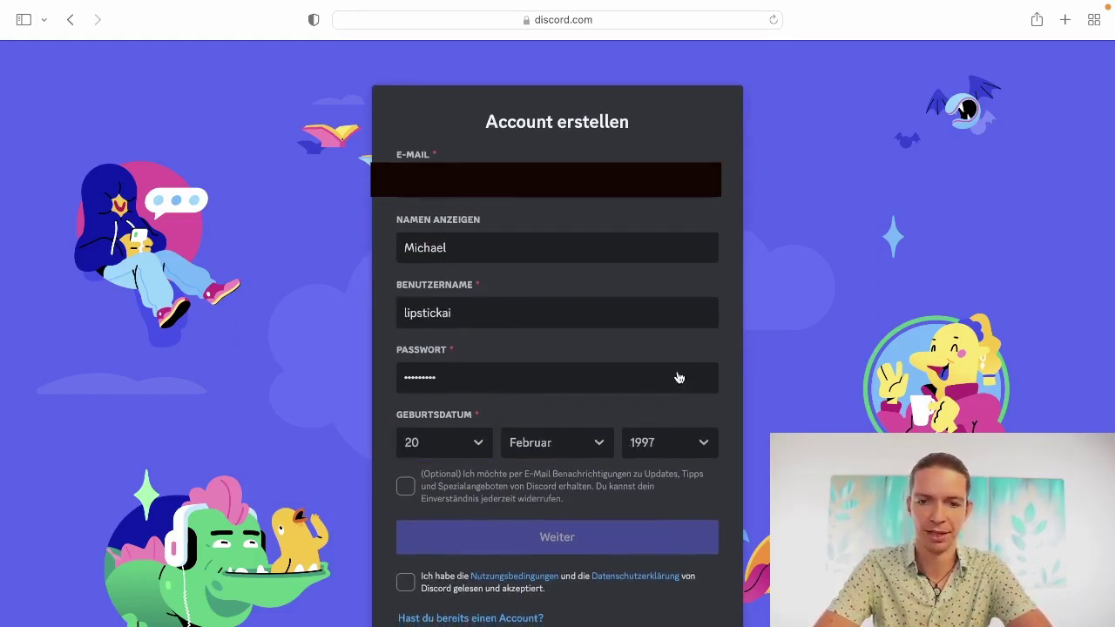
click(406, 584)
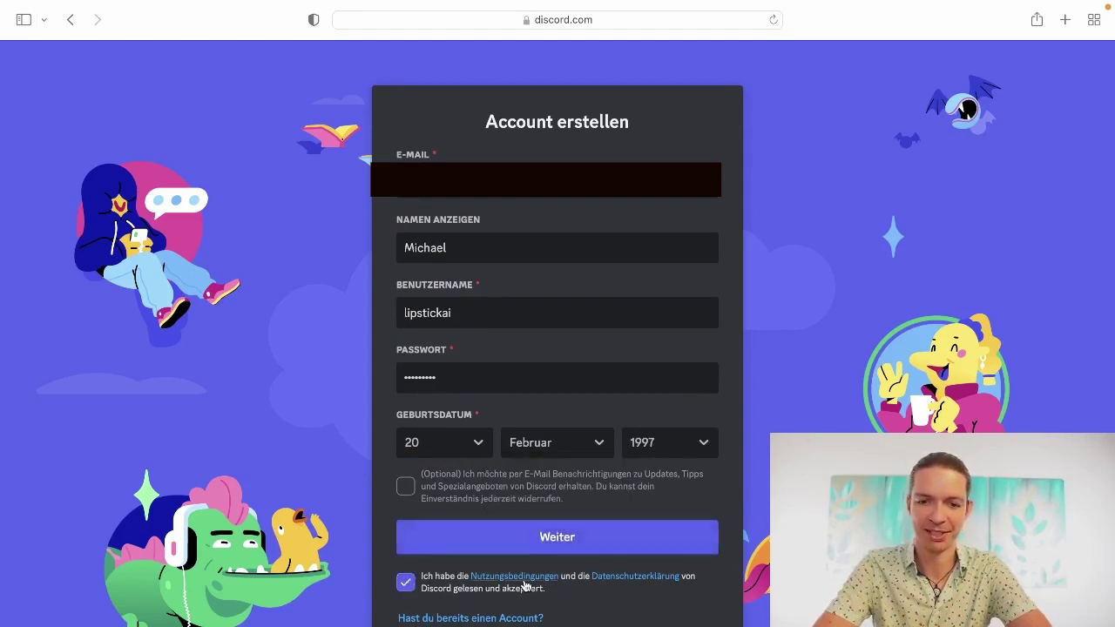
click(556, 548)
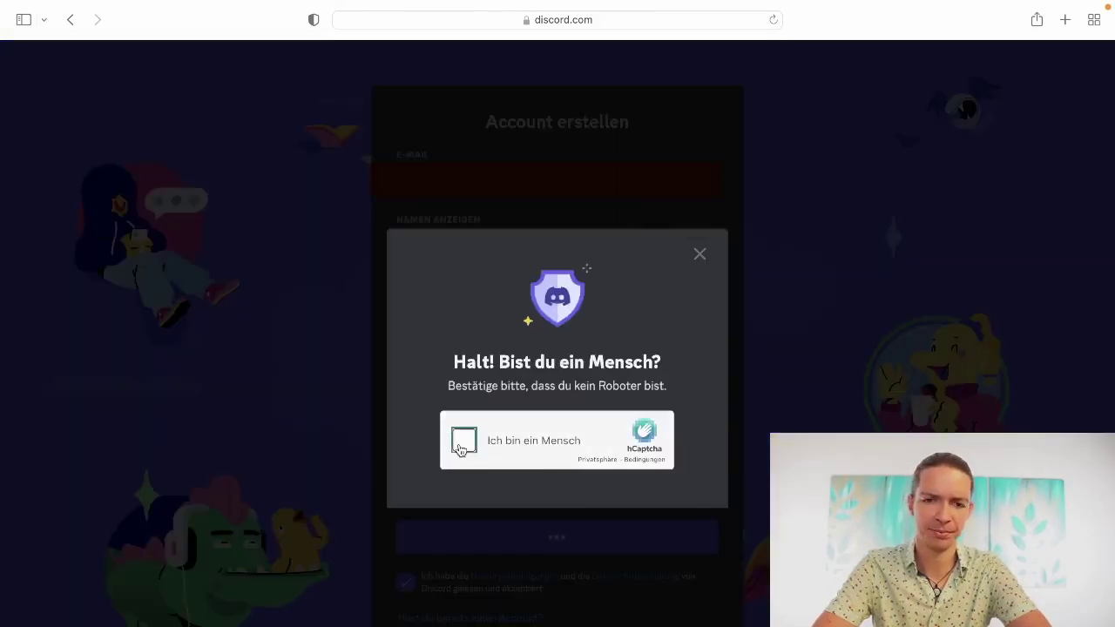
Step: Pass the hCaptcha human check by selecting the two dolphin pictures
click(459, 443)
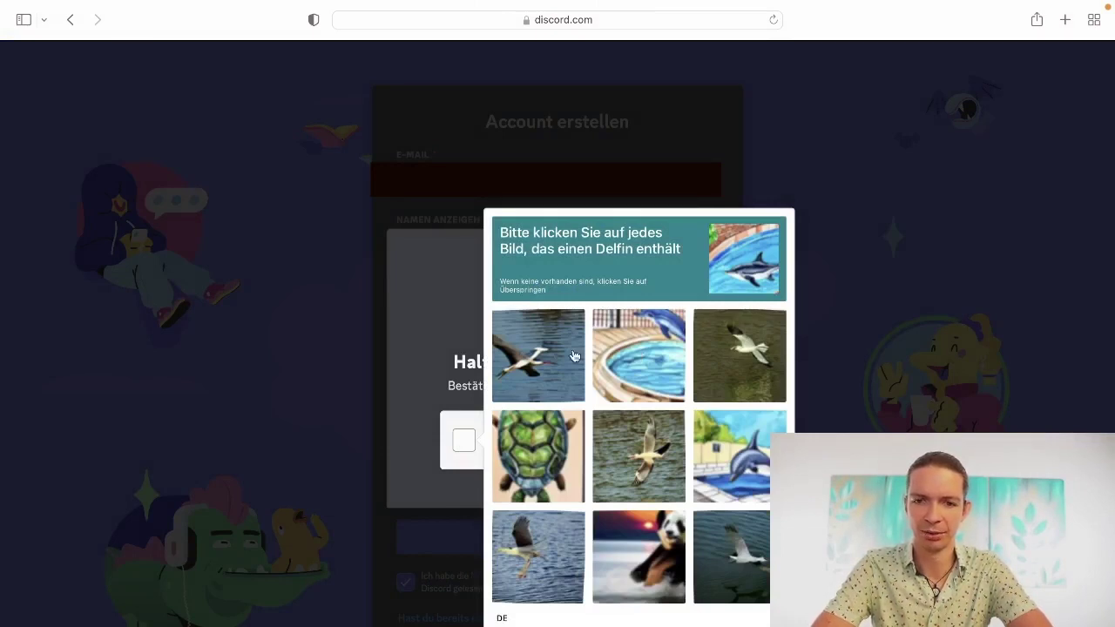
click(754, 479)
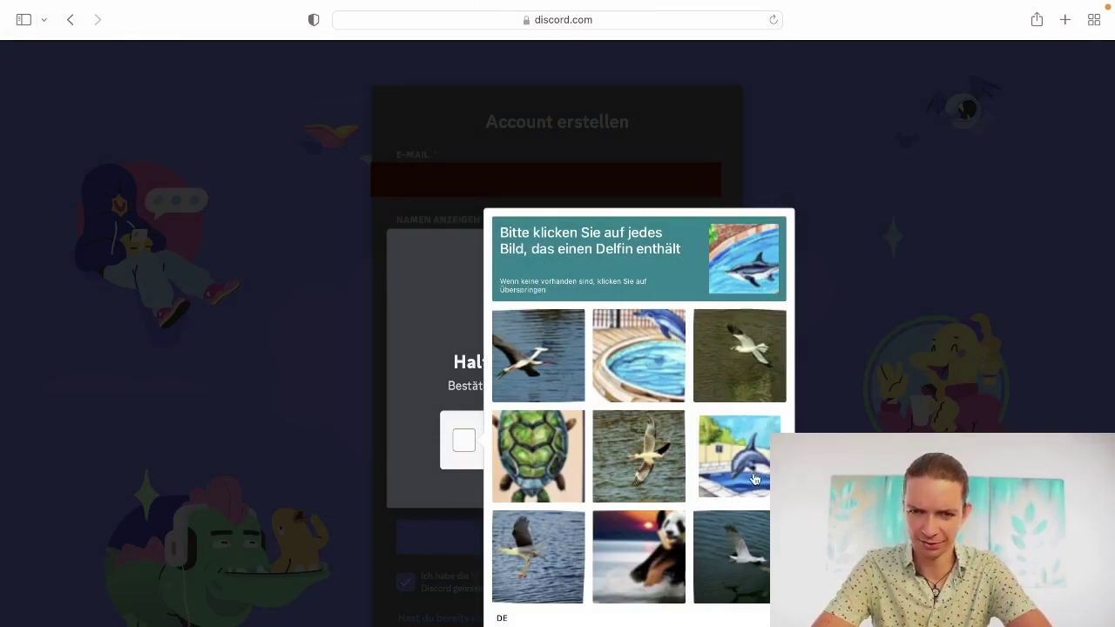
click(658, 383)
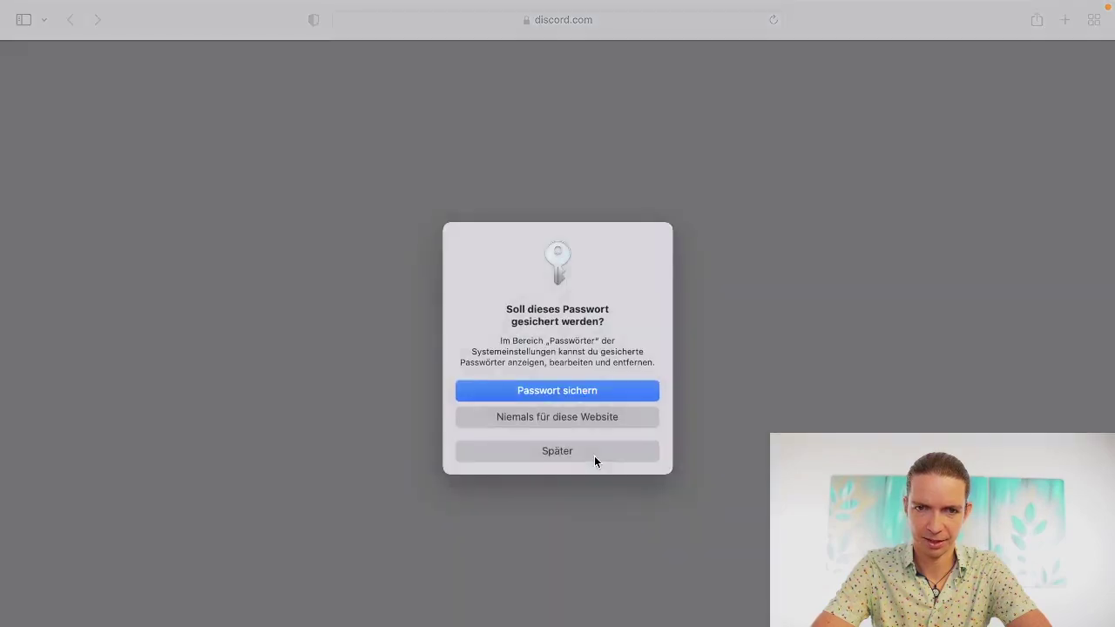
Step: Save the password in the browser, verify the account by e-mail, and decline the desktop app
click(581, 389)
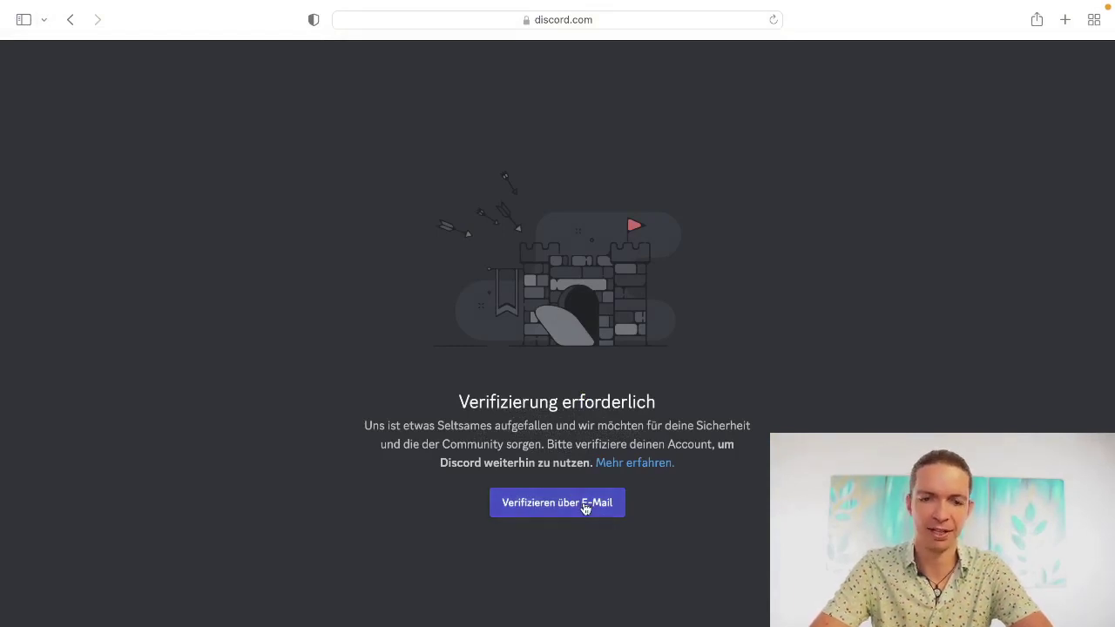
click(585, 508)
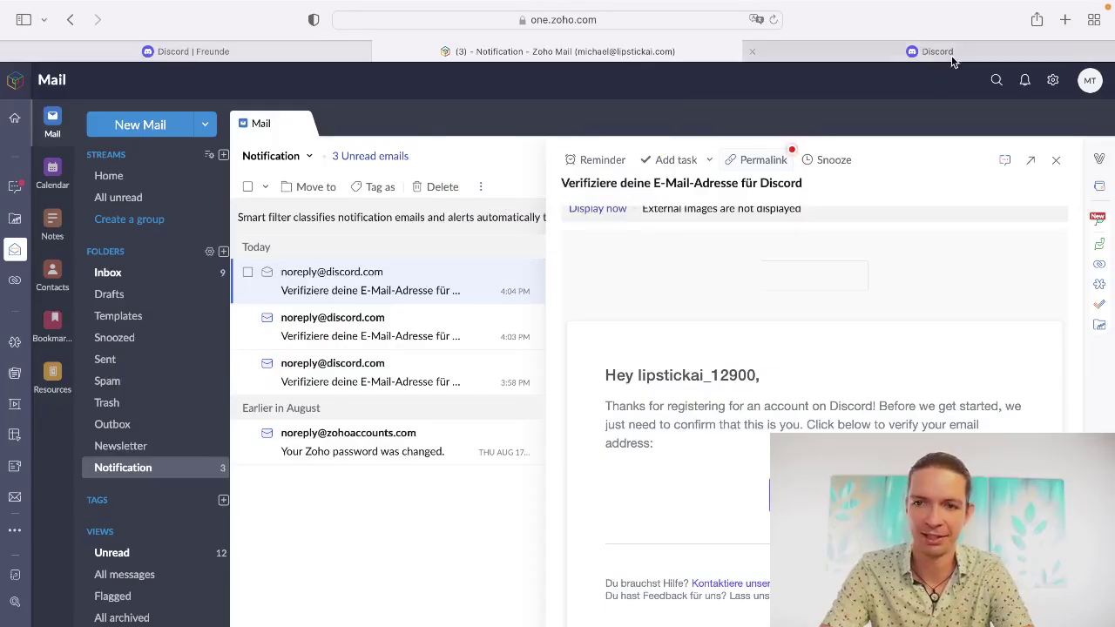
click(950, 50)
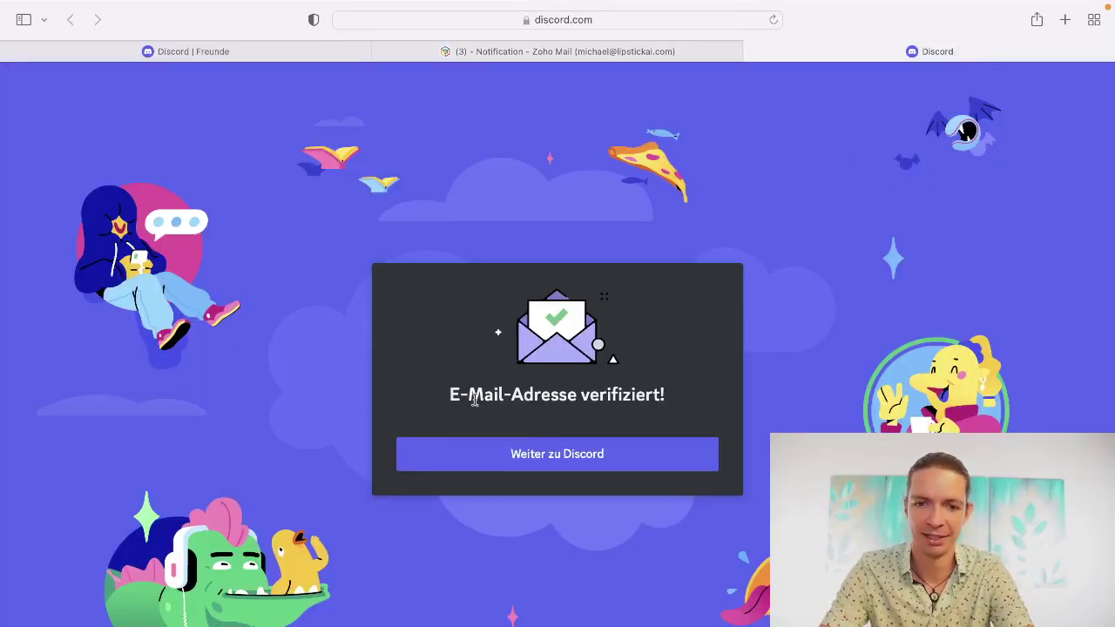
click(600, 457)
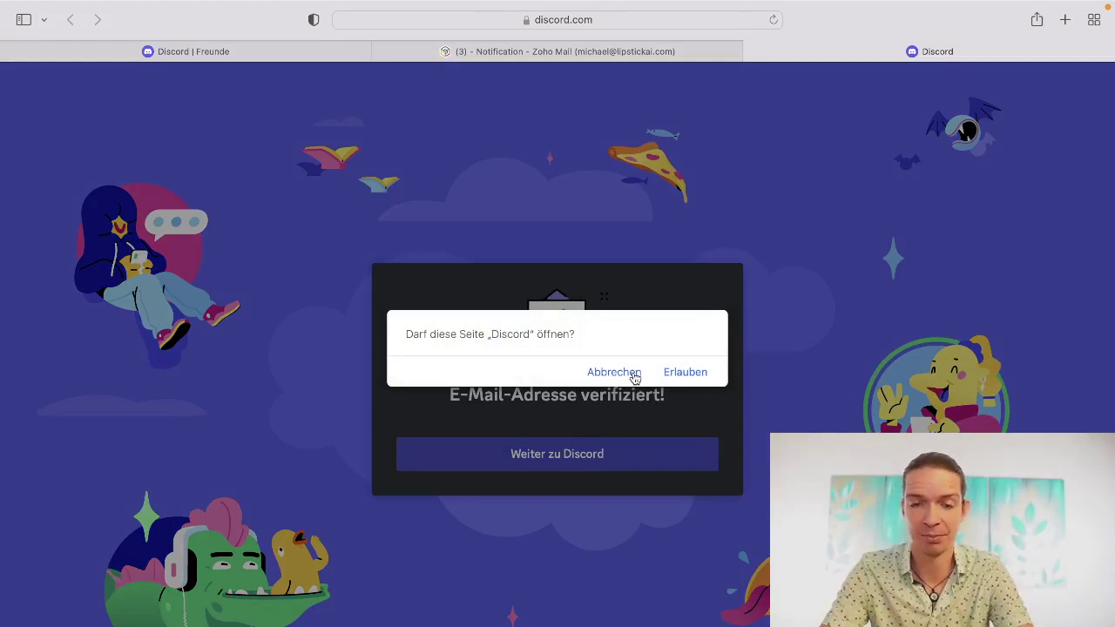
click(635, 377)
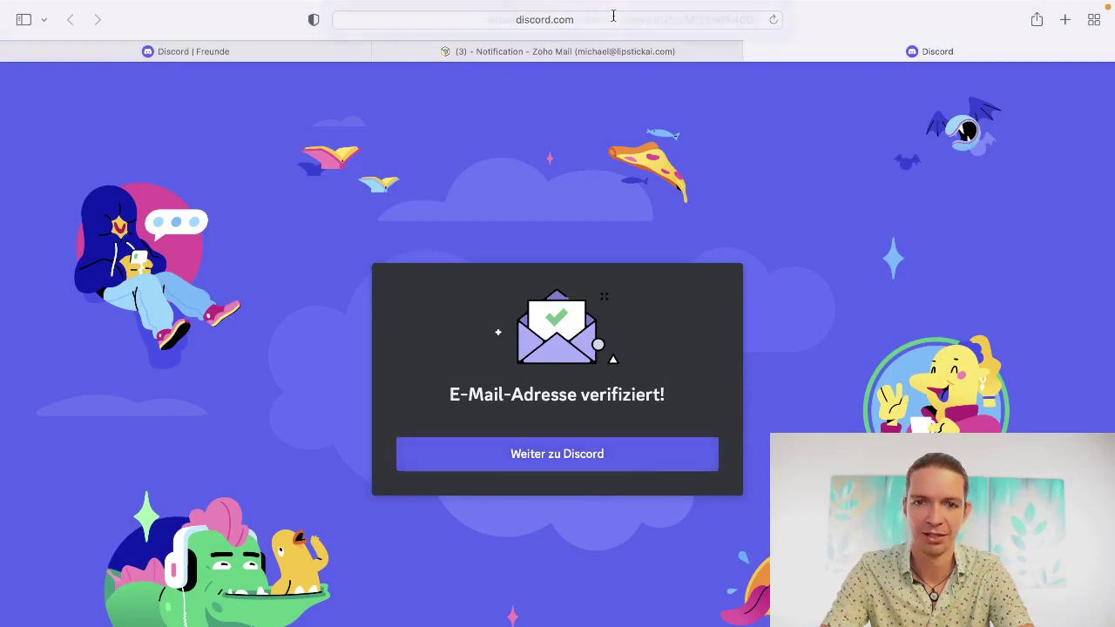
click(584, 19)
click(451, 17)
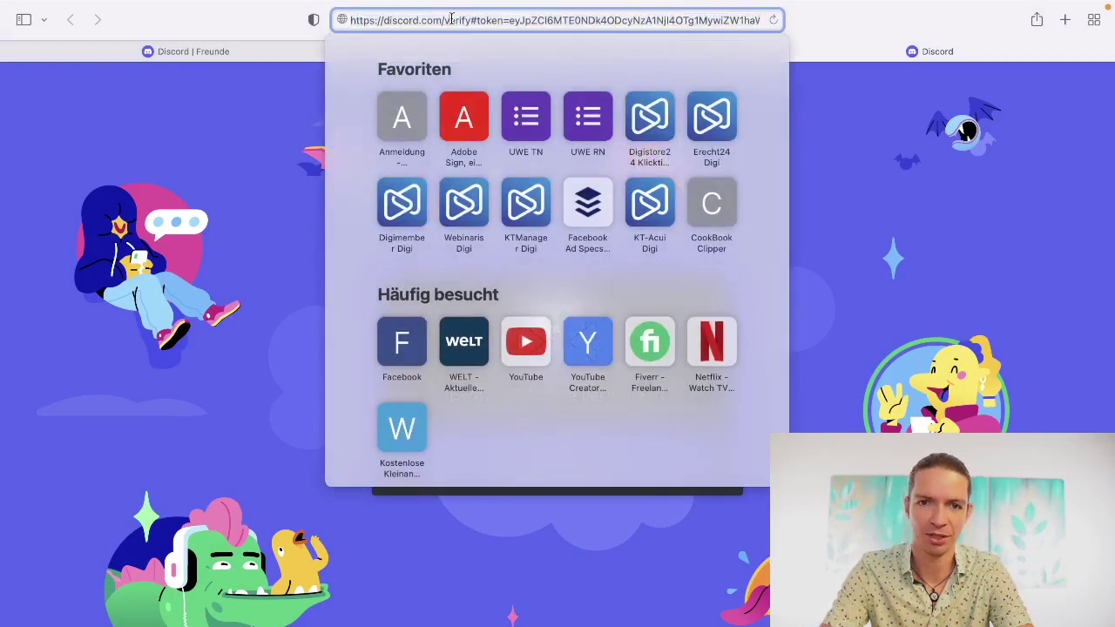
drag(445, 19, 1089, 9)
key(BackSpace)
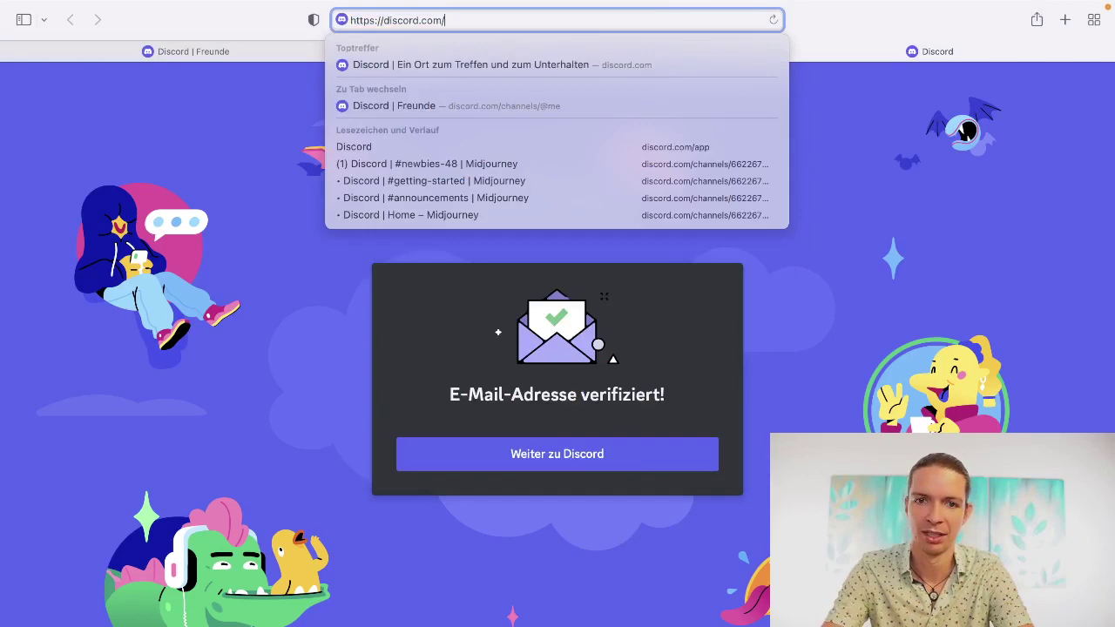
key(Return)
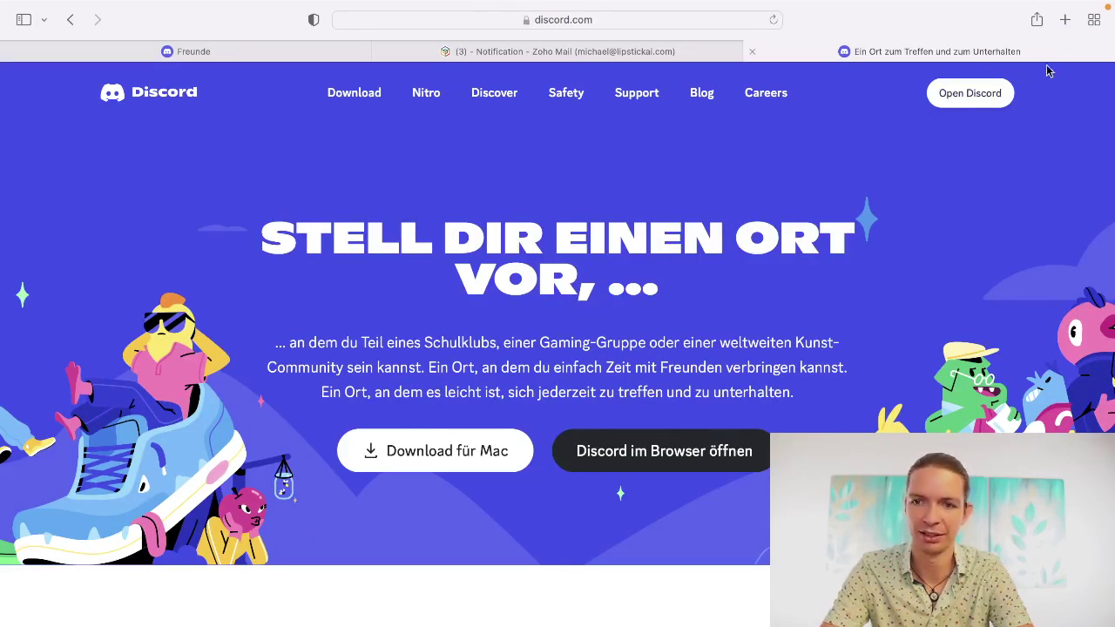
click(993, 96)
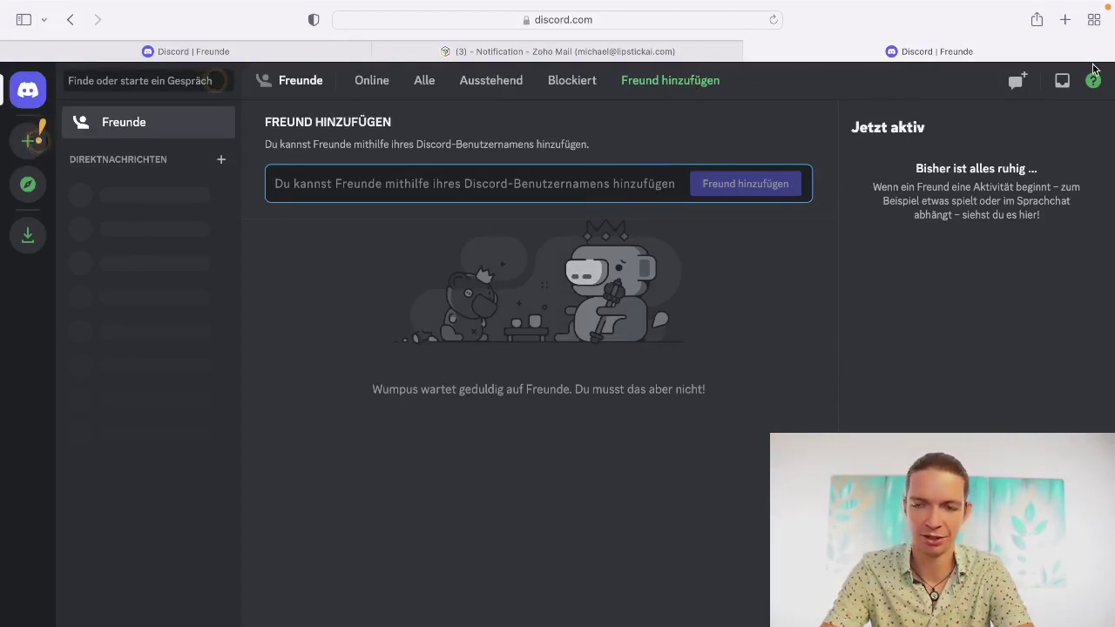
Step: Load the midjourney.com website in a new browser tab
click(1066, 21)
text(midjourney.com)
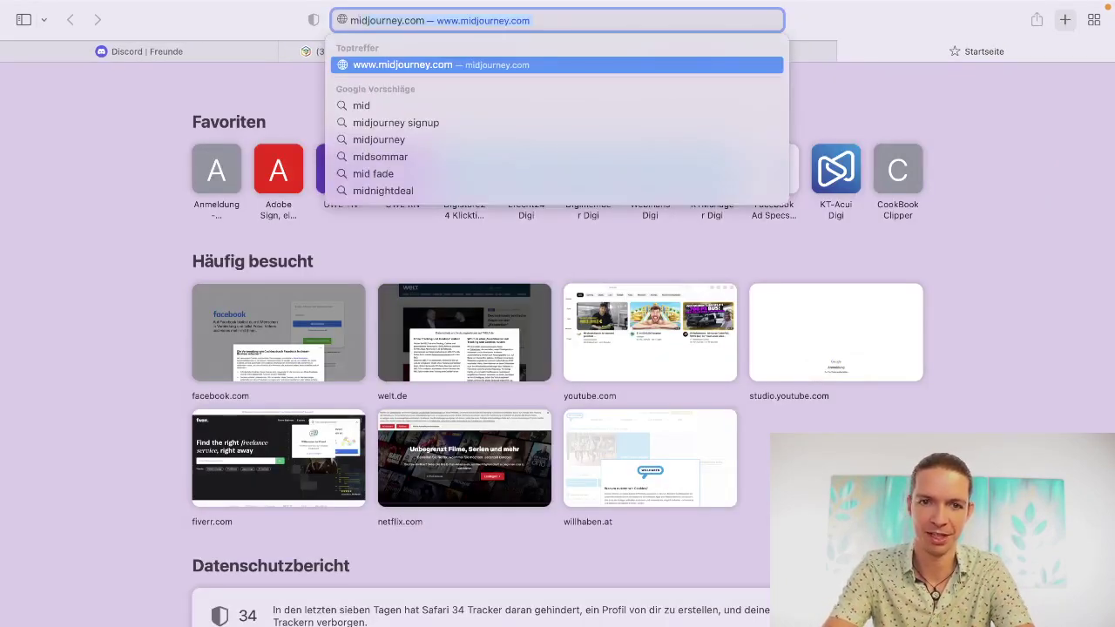
key(Return)
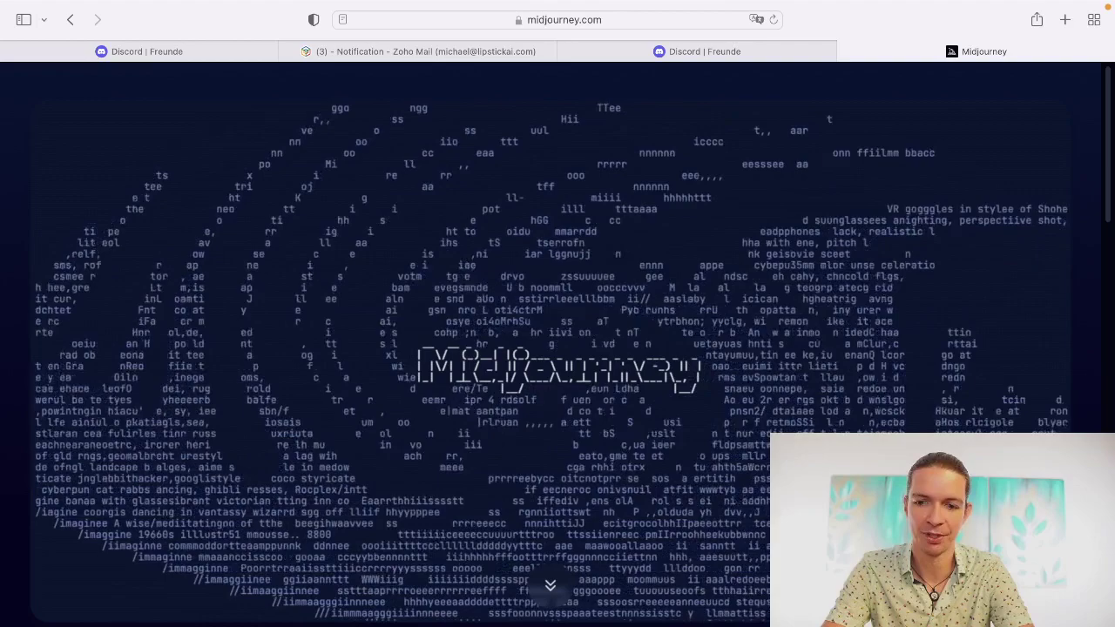
Step: Accept the Midjourney server invitation, allow the app prompt, and continue in the Discord web app
click(443, 286)
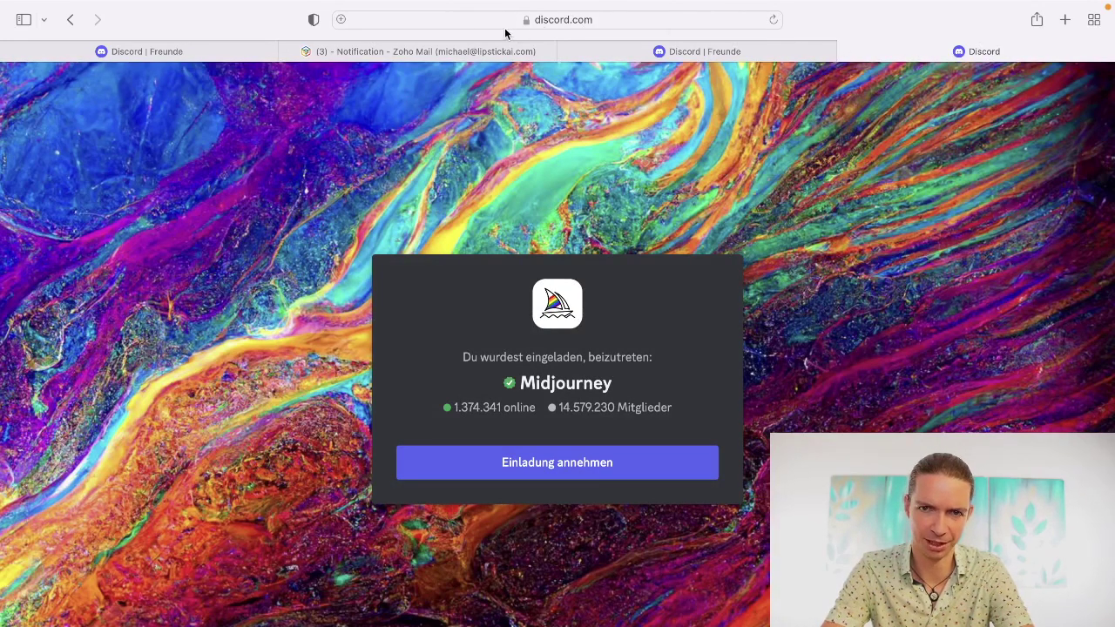
click(555, 469)
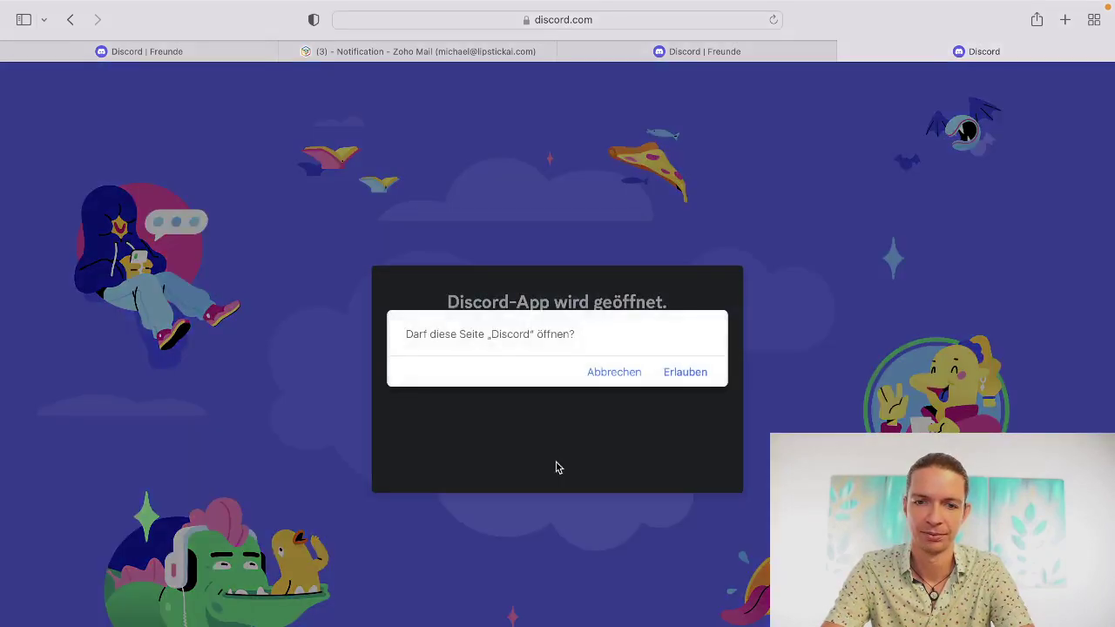
click(681, 373)
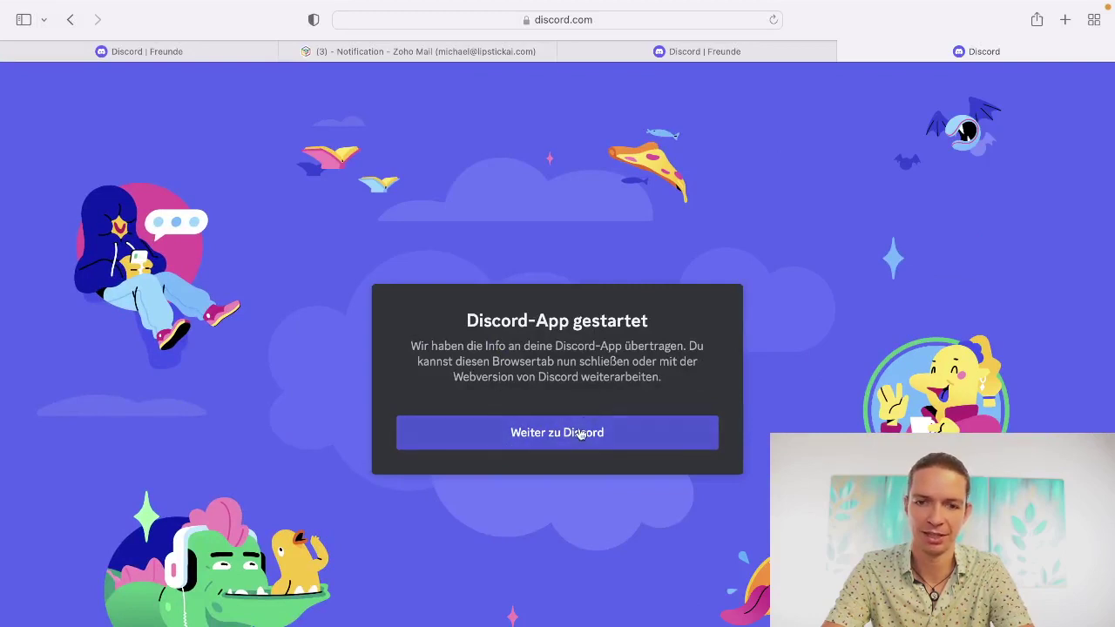
click(576, 437)
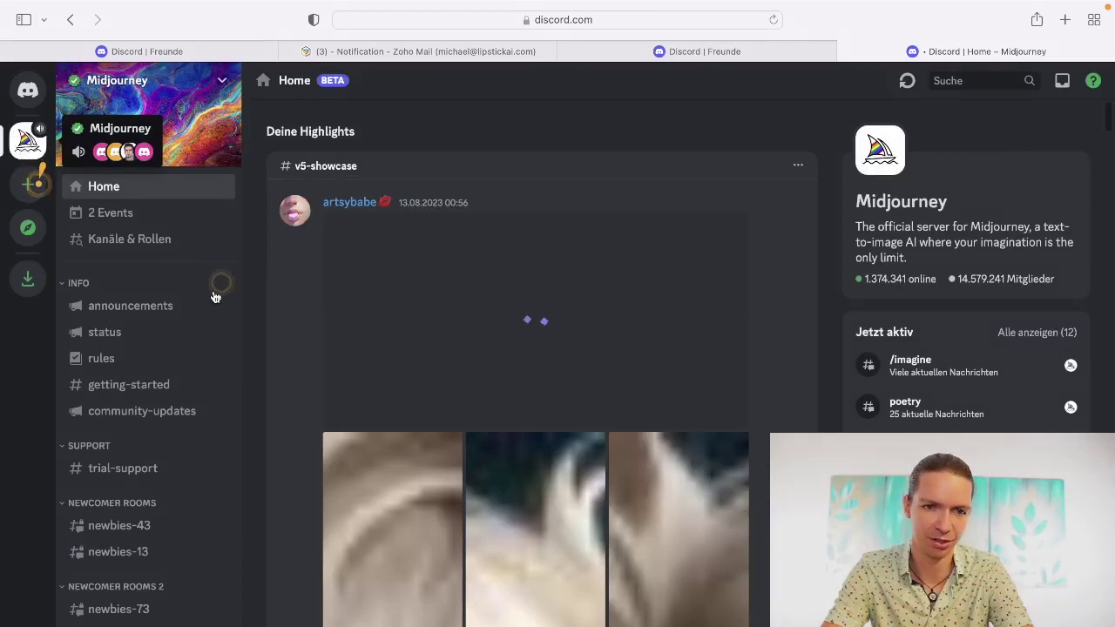
Step: Scroll down through the Midjourney server's Home highlights and channel sidebar toward the newcomer rooms
scroll(235, 399, down, 1)
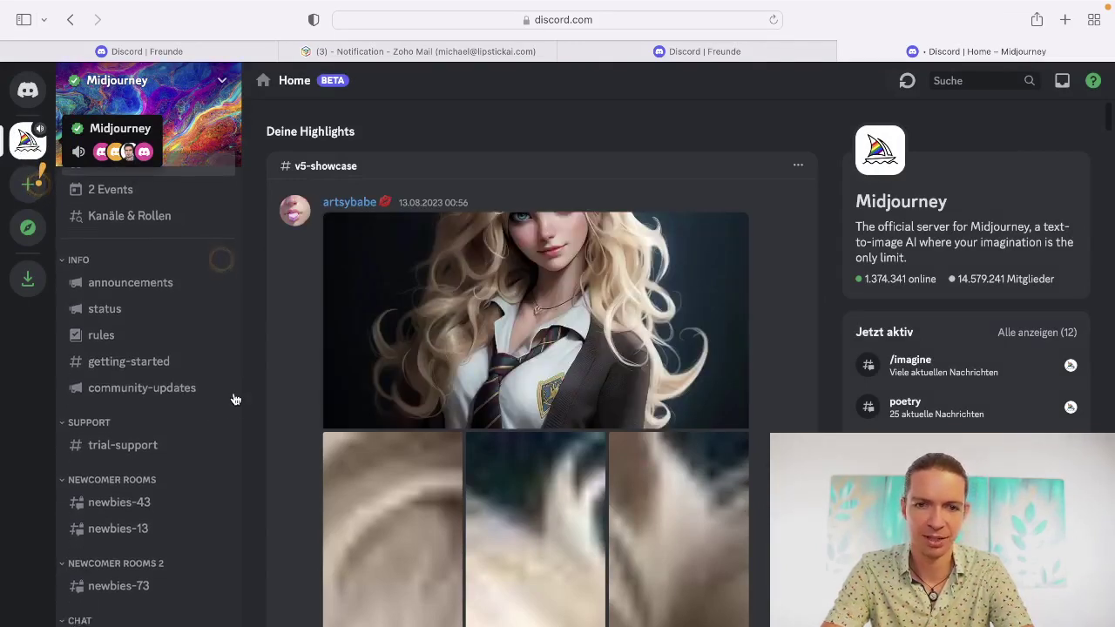
scroll(234, 399, down, 1)
scroll(154, 491, down, 1)
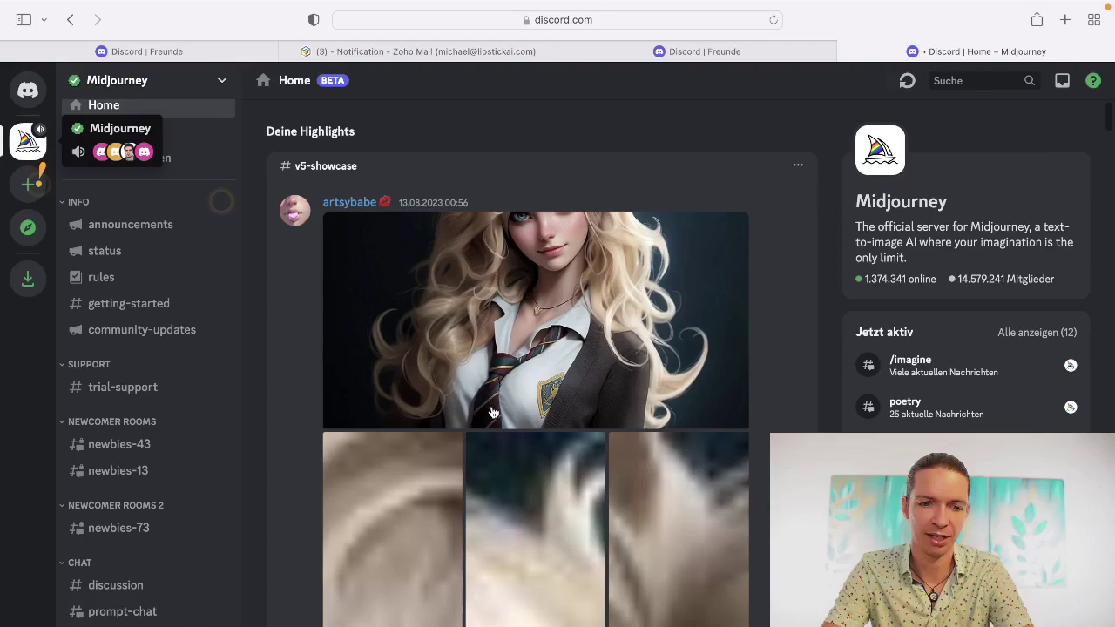
scroll(537, 336, down, 5)
scroll(537, 336, down, 5)
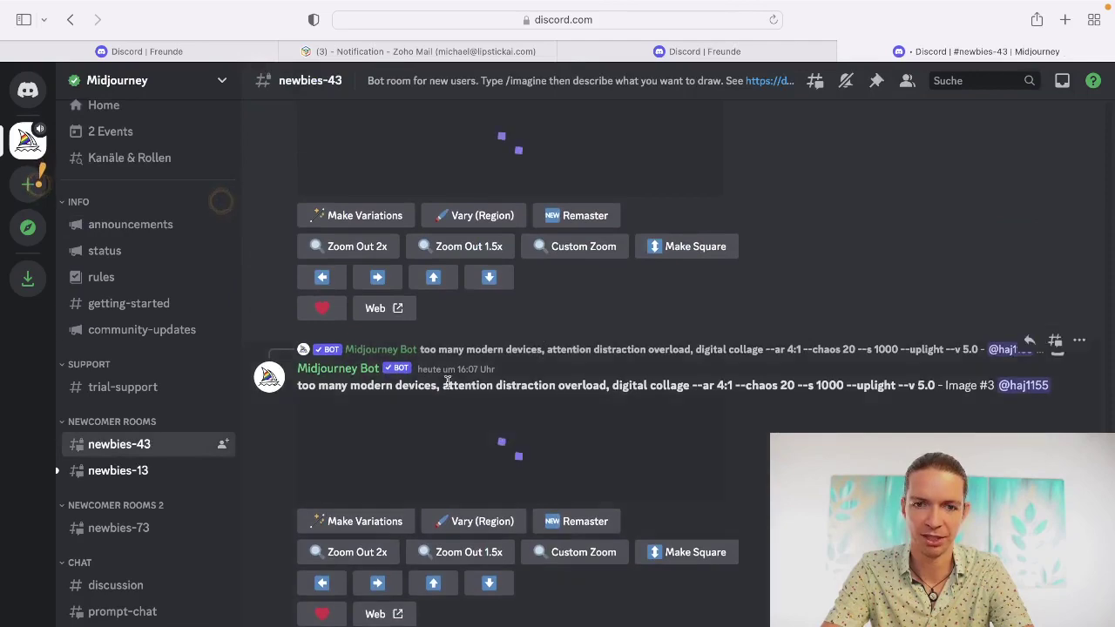
Step: Browse the newbies-43 image posts and mark the channel's new messages as read with Escape
scroll(503, 418, up, 2)
scroll(504, 418, up, 1)
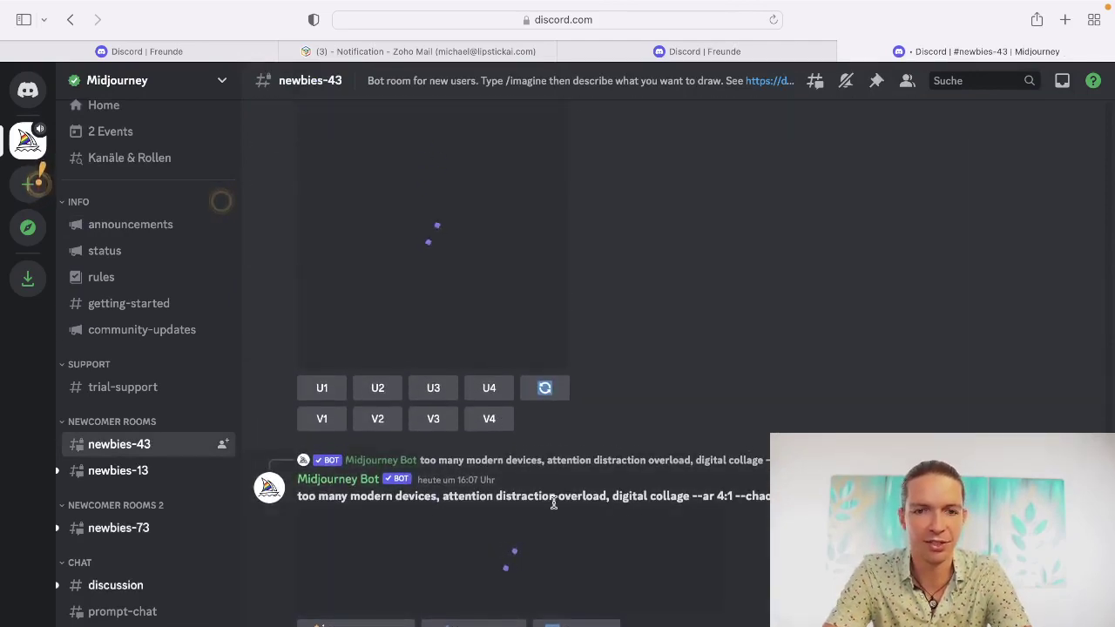
scroll(554, 502, up, 5)
scroll(554, 503, up, 3)
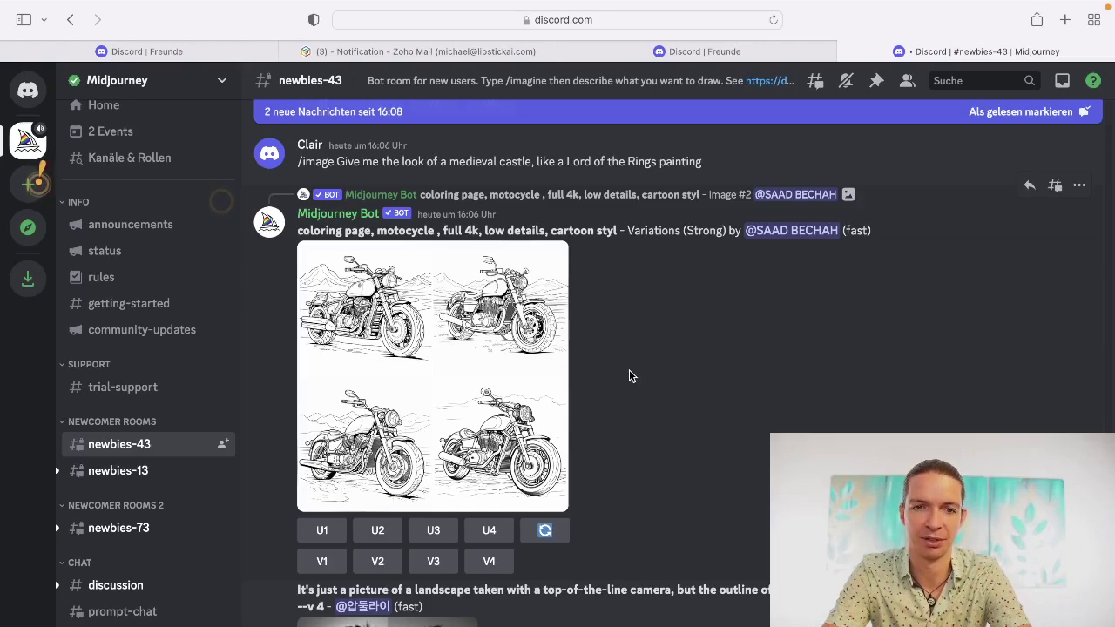
scroll(631, 376, down, 10)
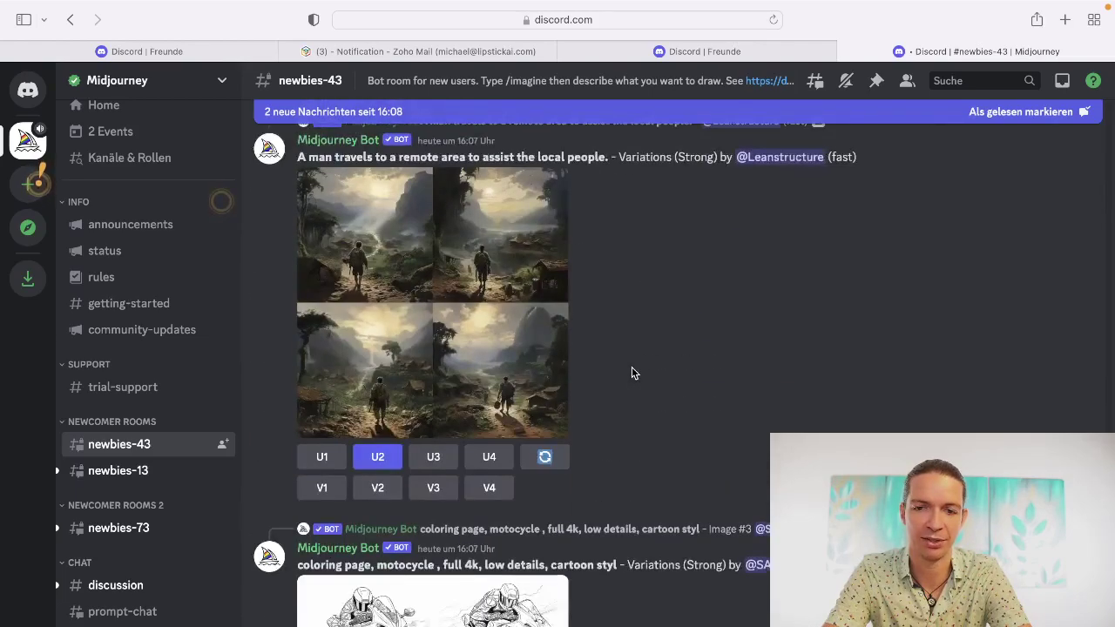
scroll(631, 373, down, 10)
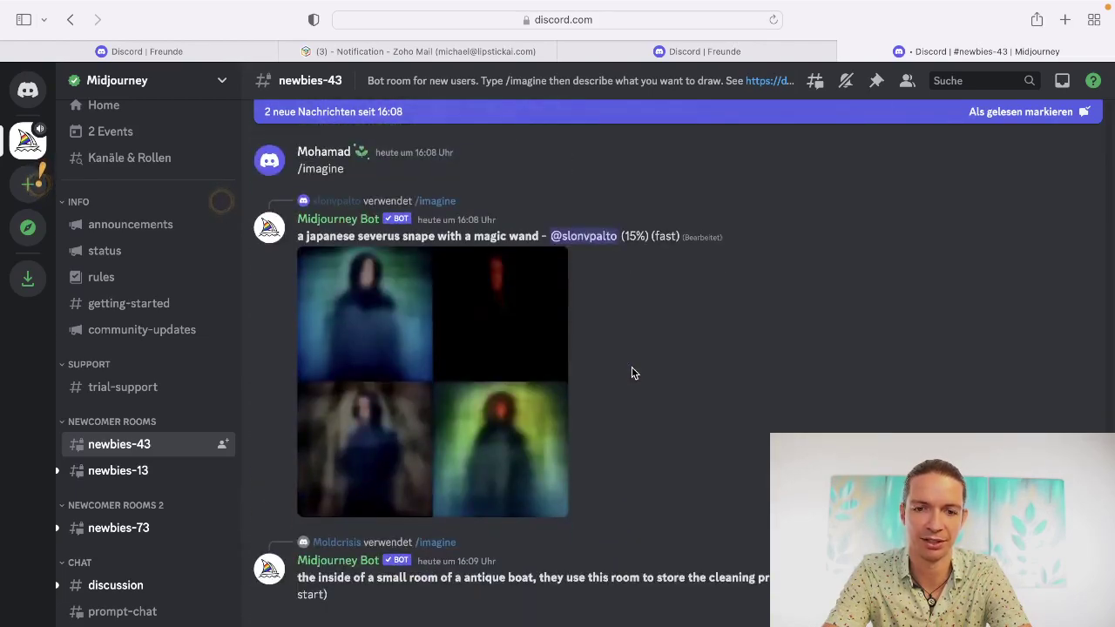
key(Escape)
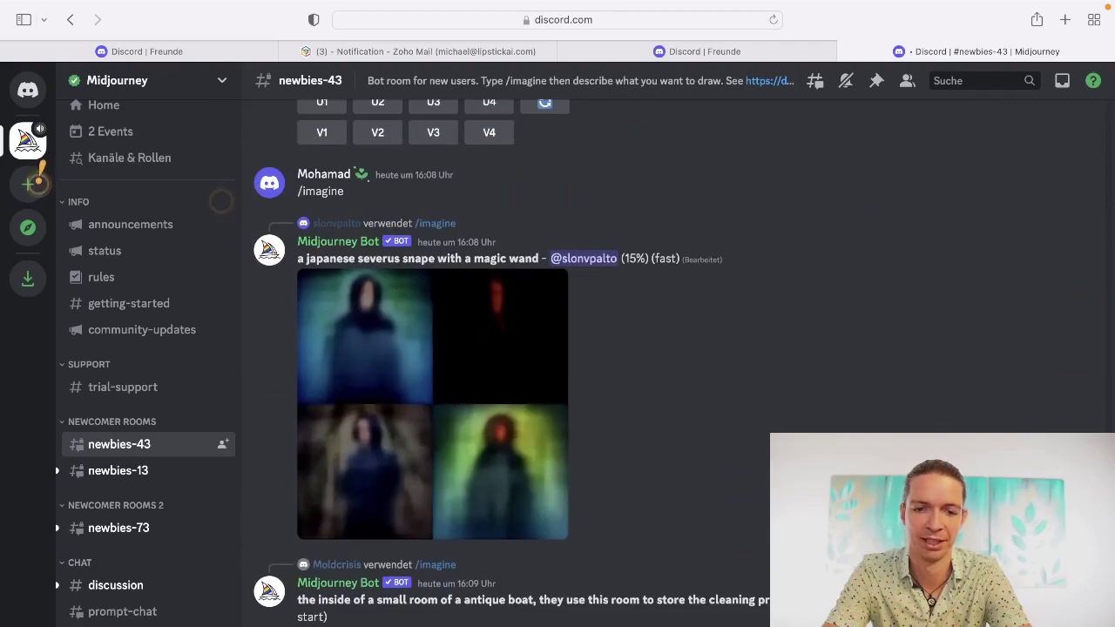
scroll(607, 492, up, 5)
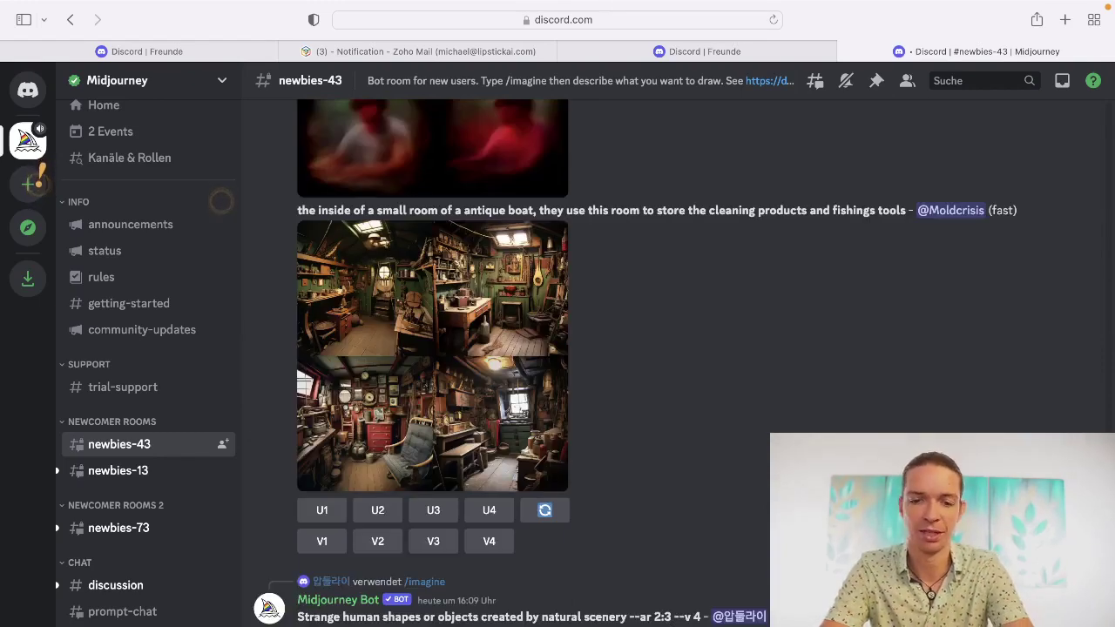
Step: Send /subscribe to the Midjourney Bot and follow its personal subscription link
text(/subscr)
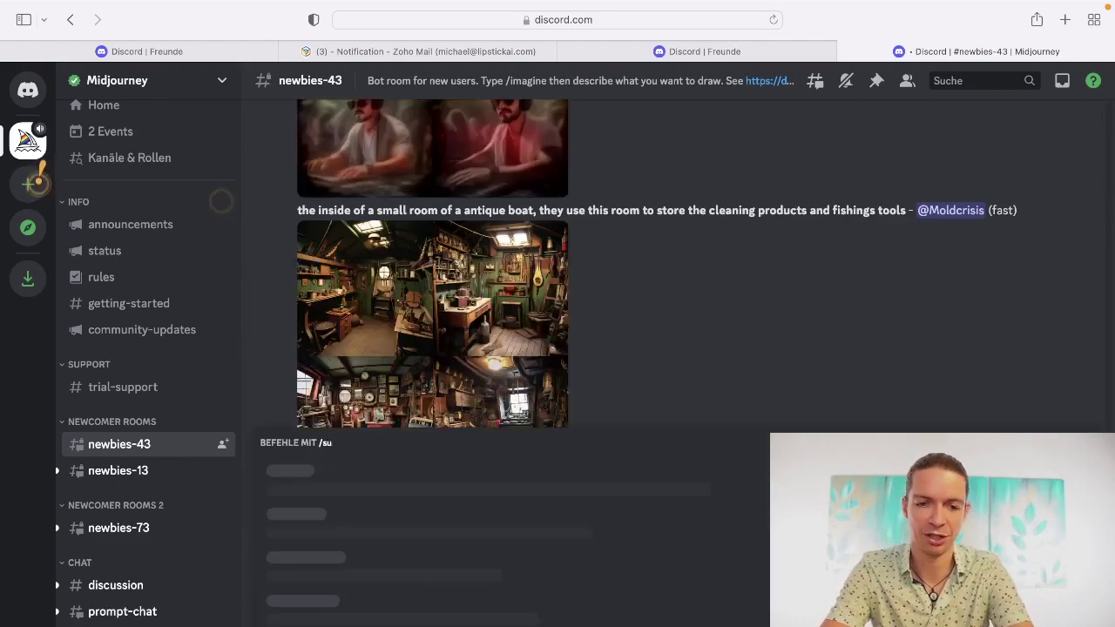
text(b)
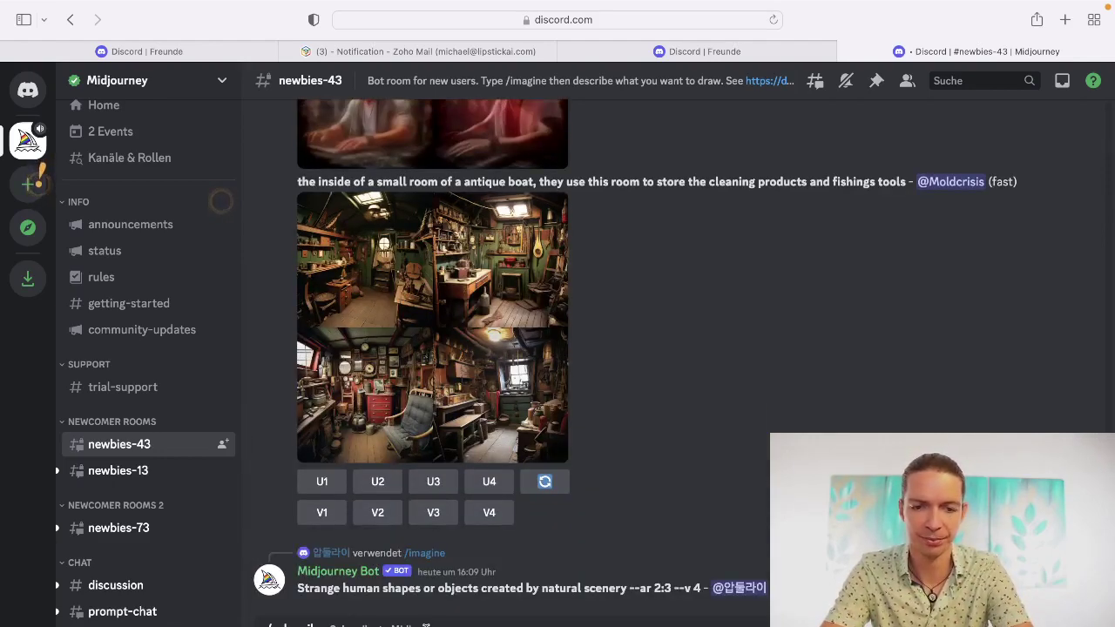
key(Return)
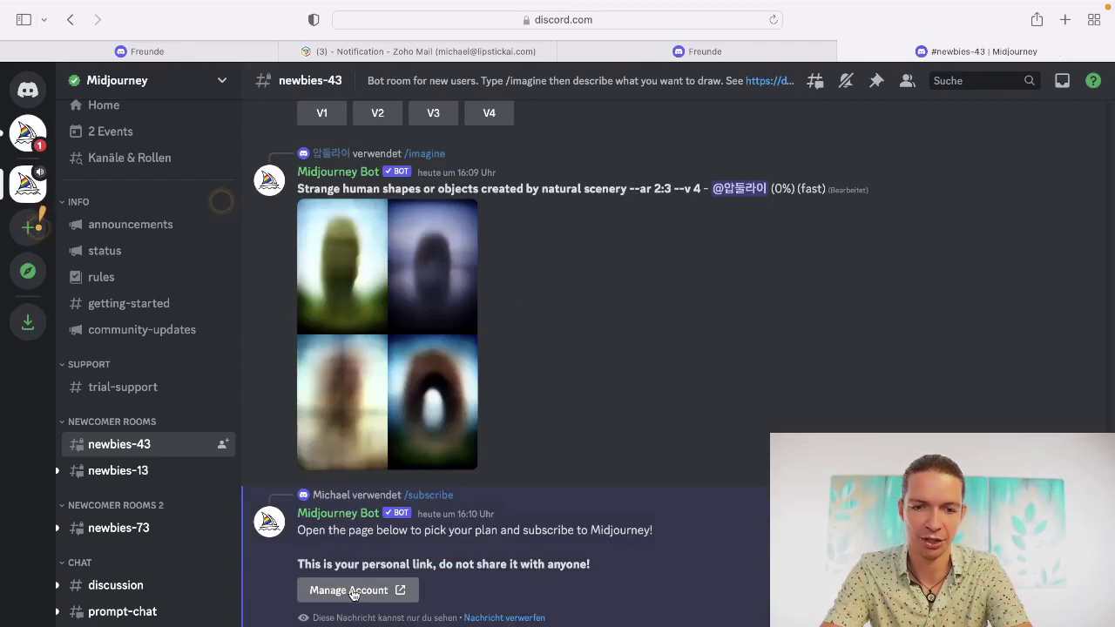
click(353, 592)
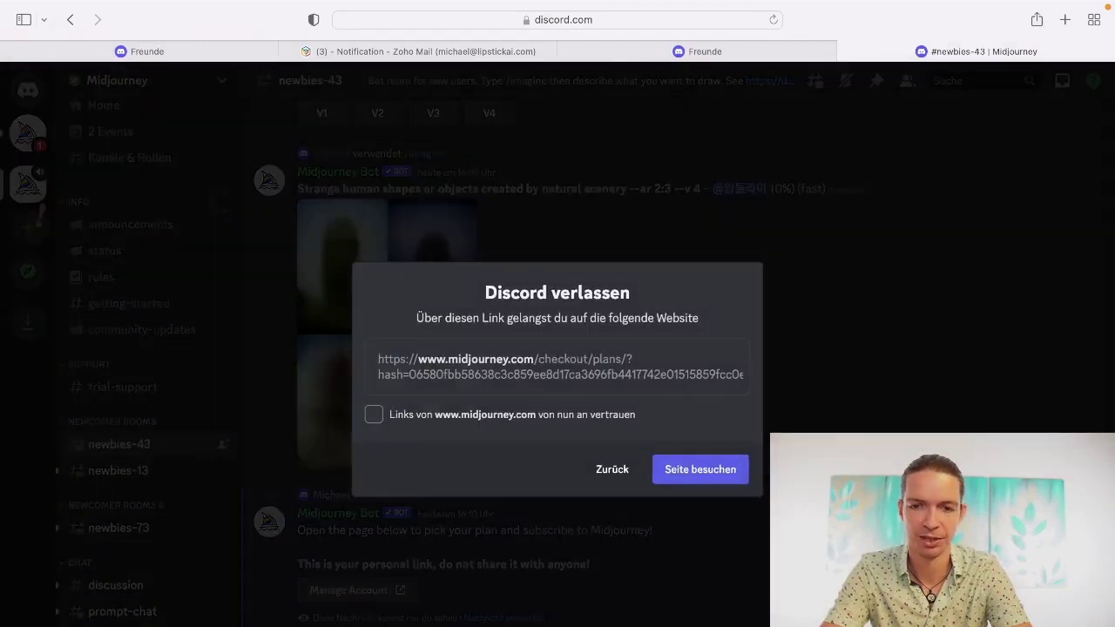
Step: Visit the midjourney.com checkout, pass the Cloudflare check, and show monthly plan prices
click(697, 471)
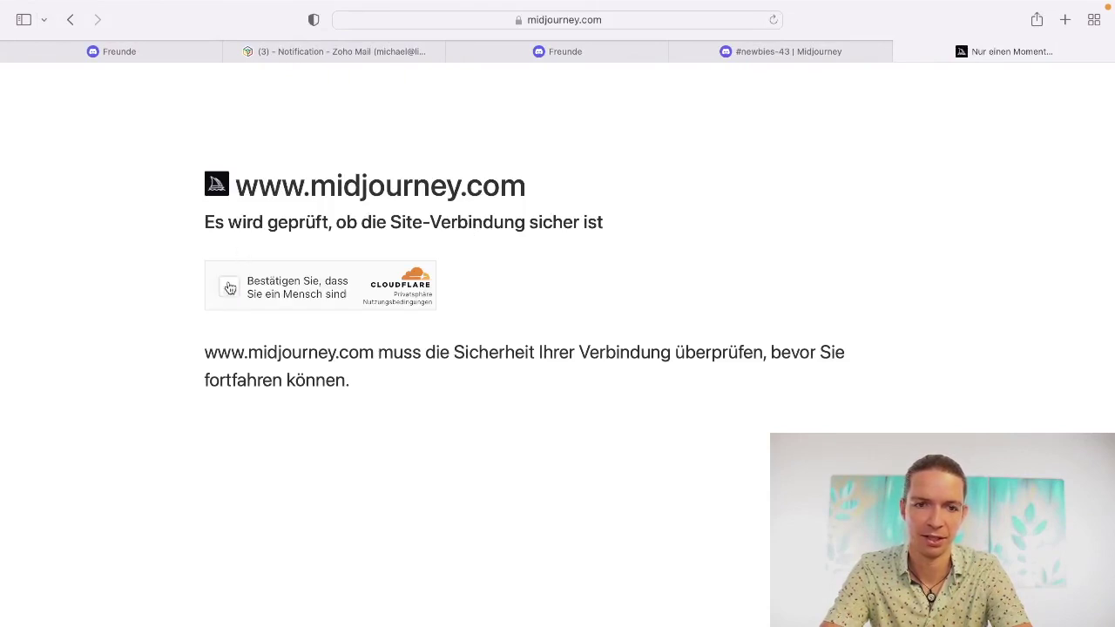
click(229, 287)
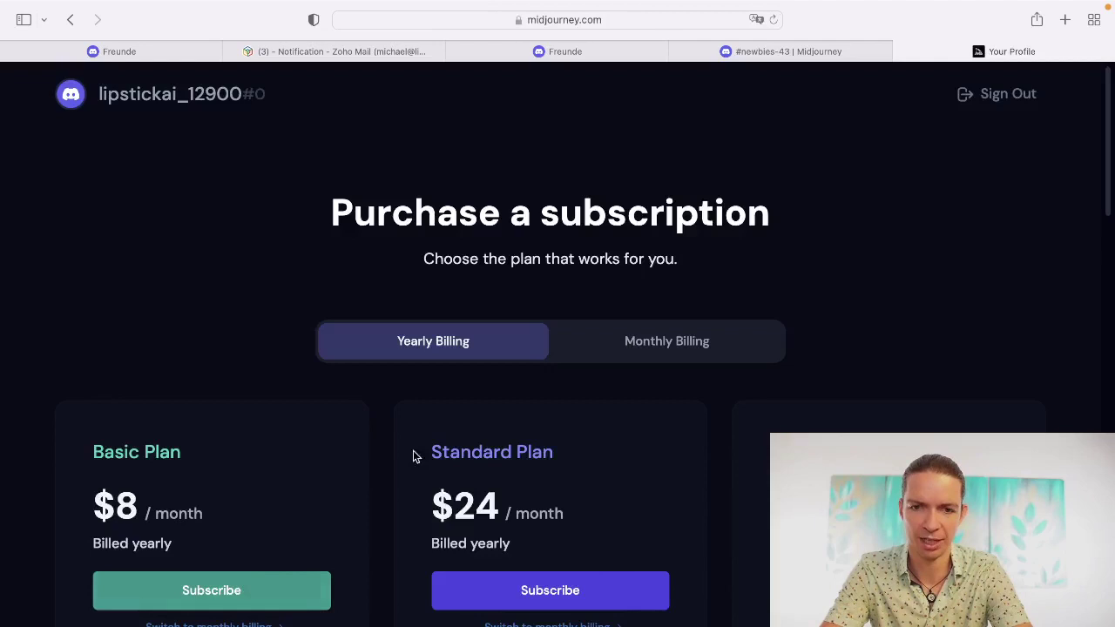
click(648, 355)
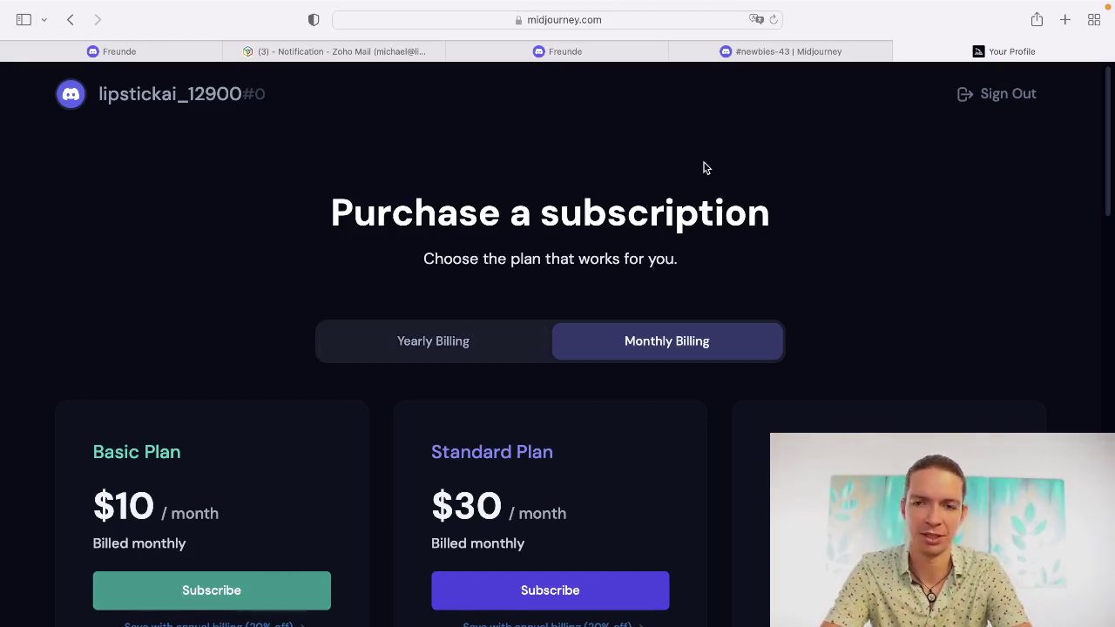
key(super+Tab)
key(super+Tab)
key(super+Tab)
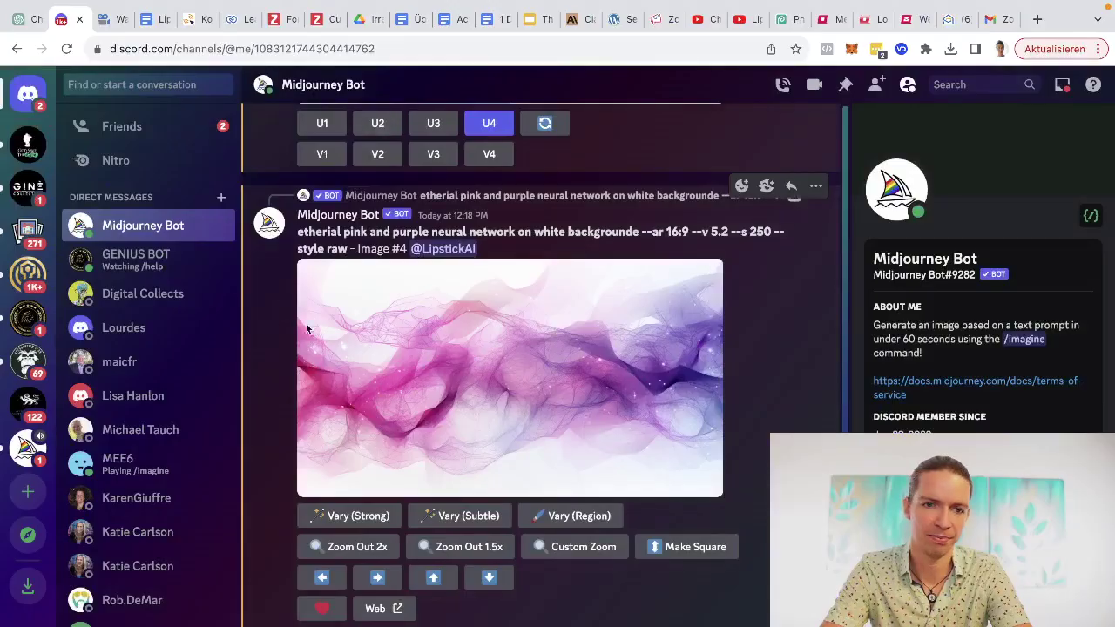
Step: Open the Midjourney Bot DM, browse the Midjourney server channels, then return to direct messages
click(170, 229)
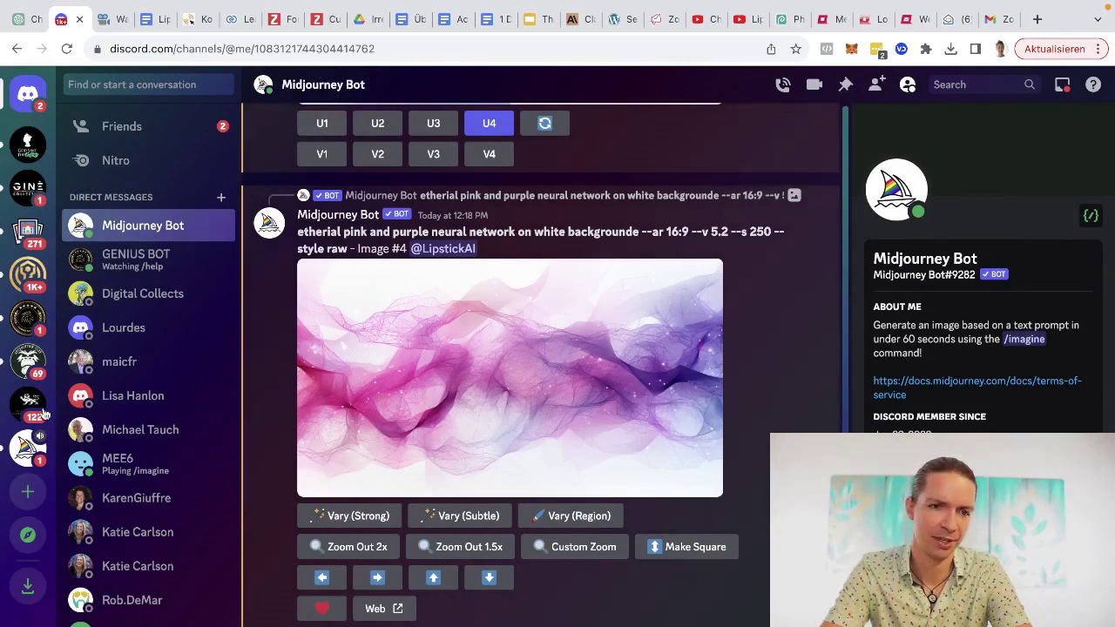
click(28, 448)
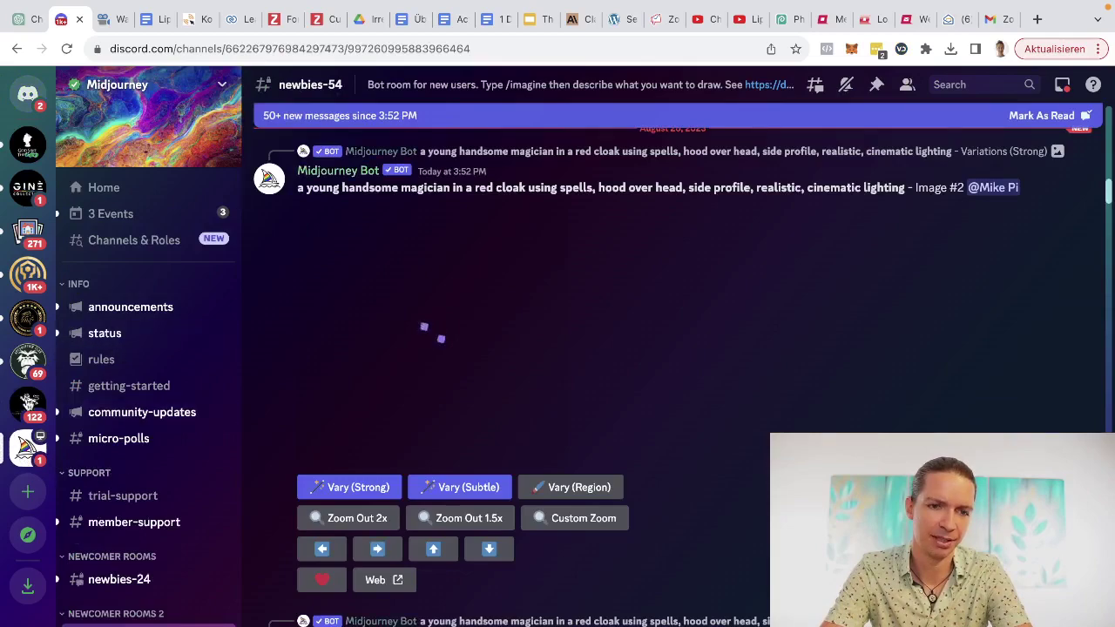
scroll(379, 327, down, 2)
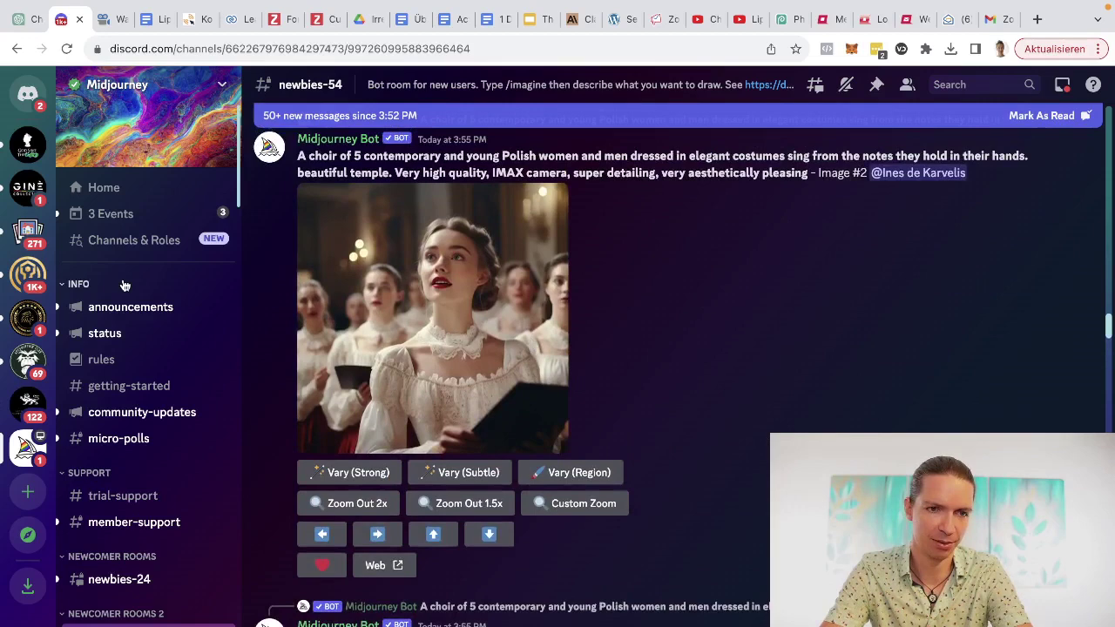
click(27, 96)
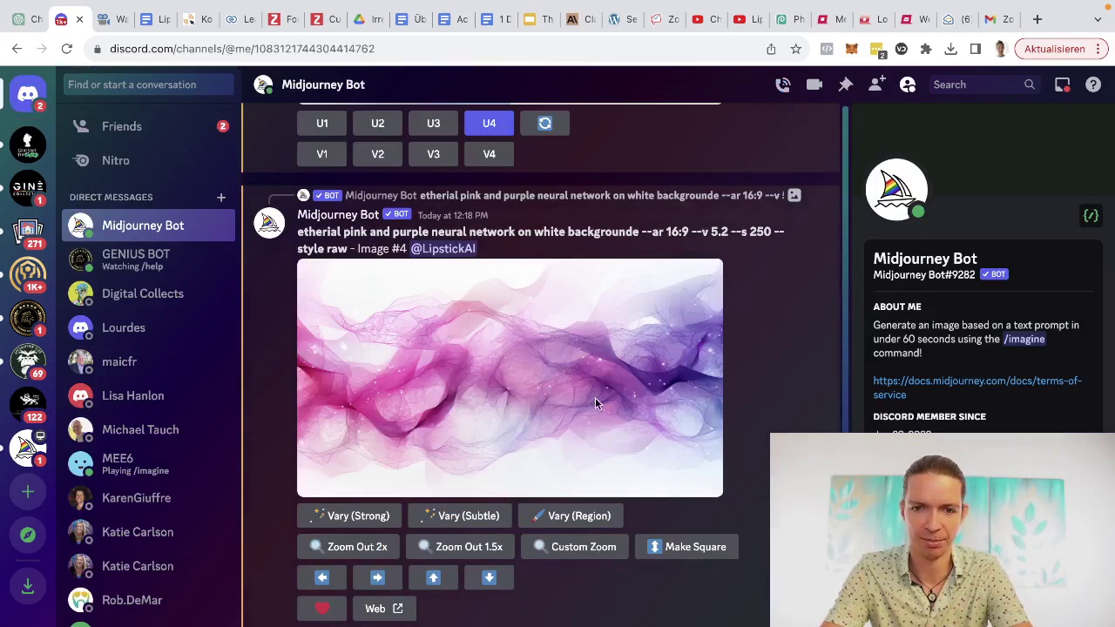
Step: Start an /imagine prompt in the Midjourney Bot DM
text(/imagine)
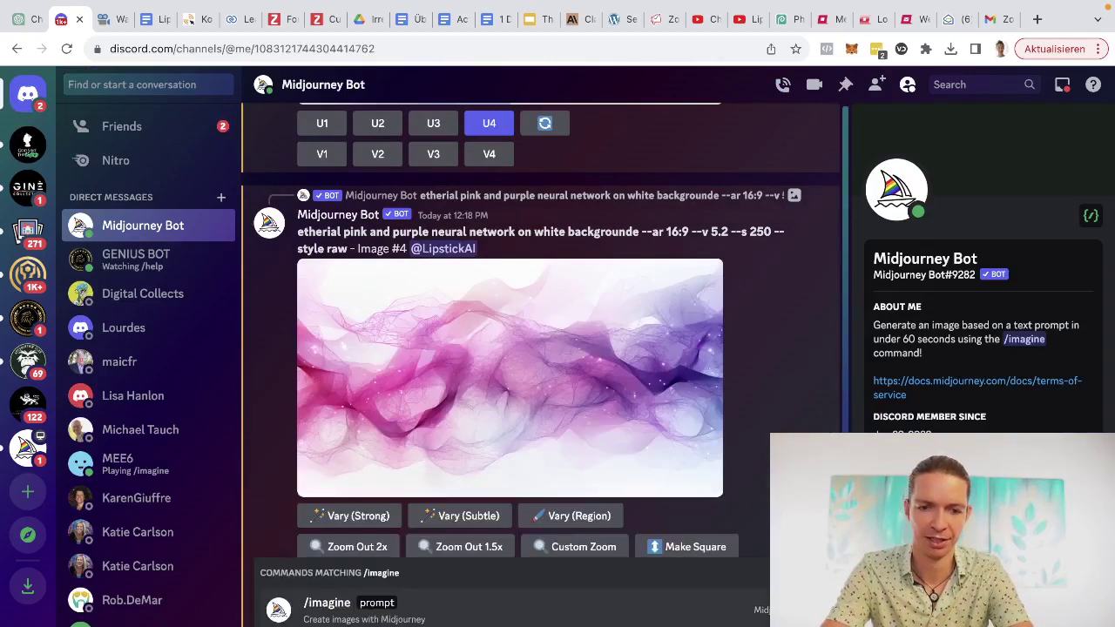
key(Return)
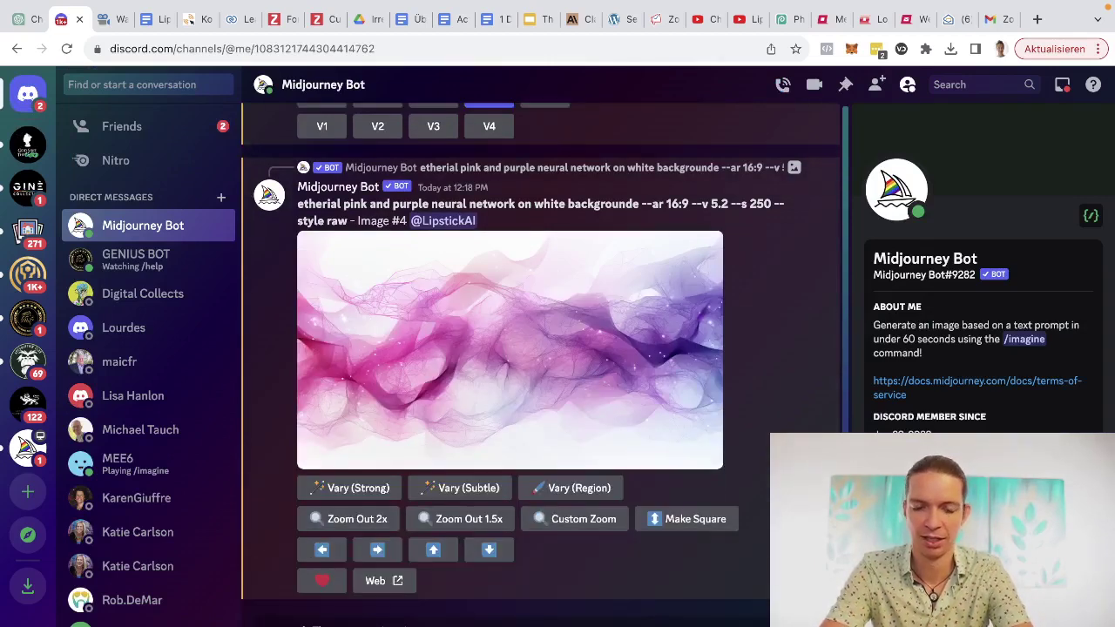